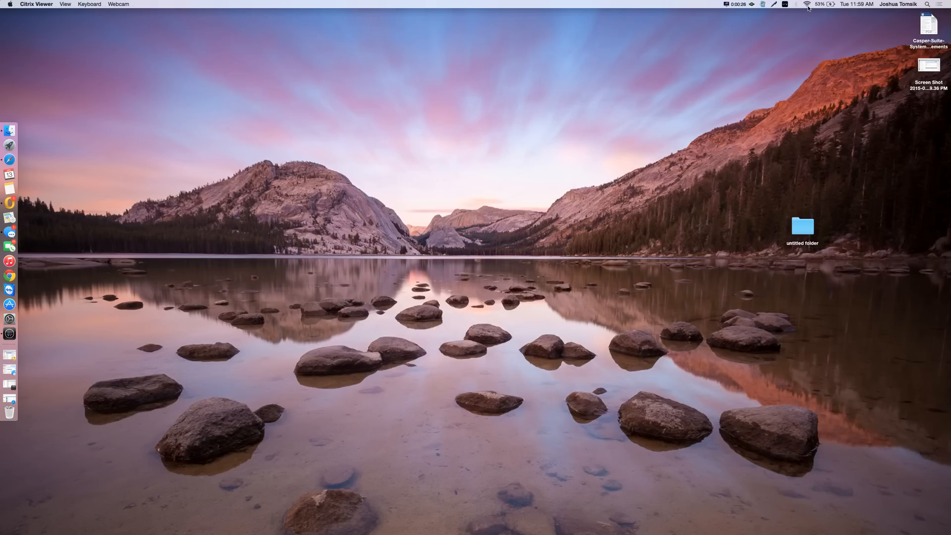
- Show the nearby Wi-Fi networks from the menu bar, with Tomsik Wi-Fi Network checked
left_click(808, 5)
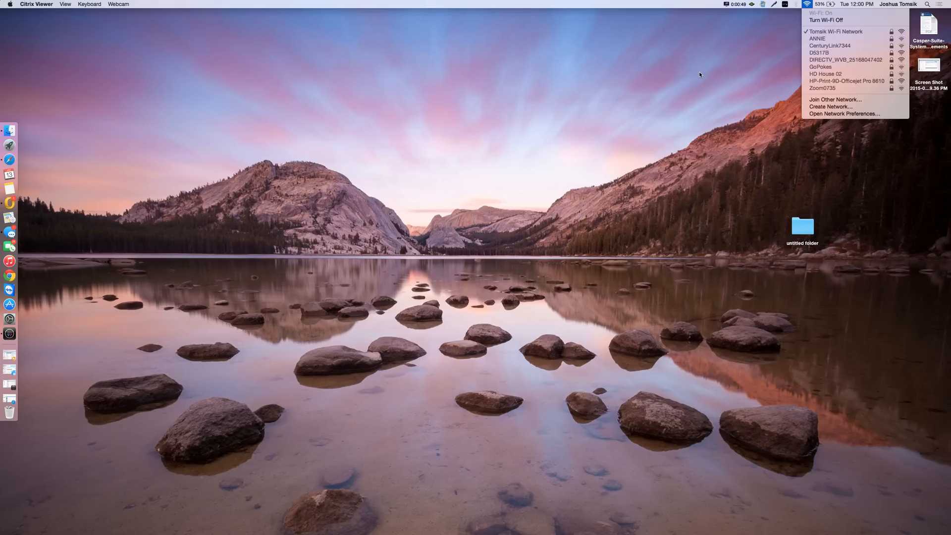
- Dismiss the Wi-Fi network list to return to the plain desktop
left_click(489, 134)
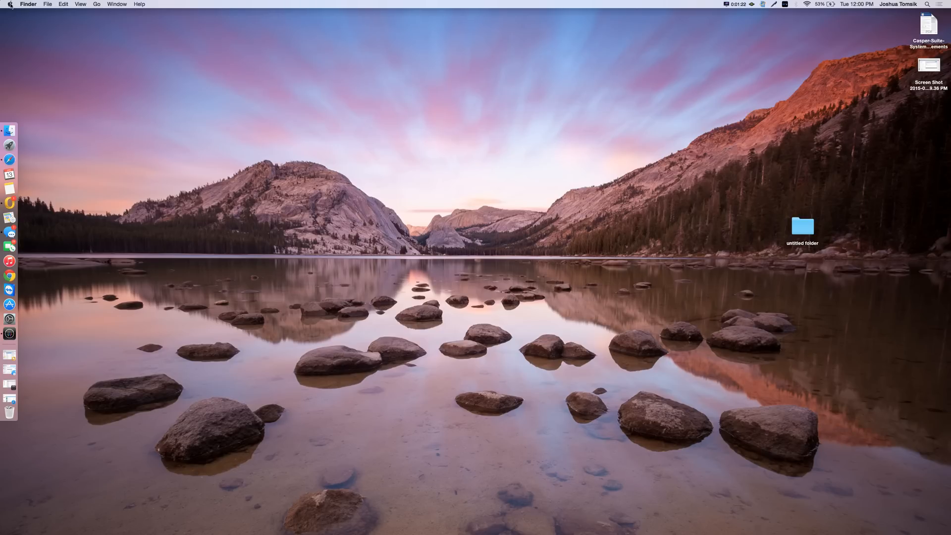
- Launch System Preferences from the Apple menu
left_click(11, 6)
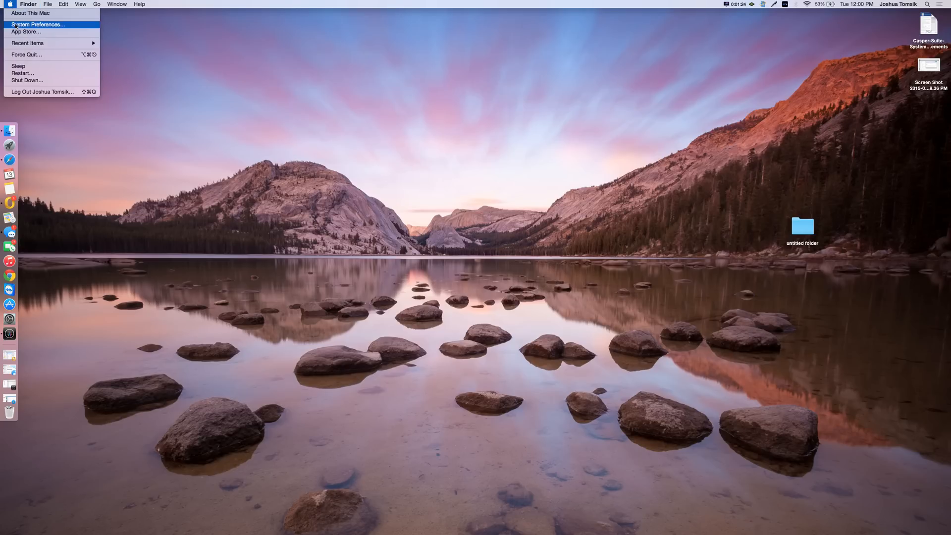
left_click(34, 24)
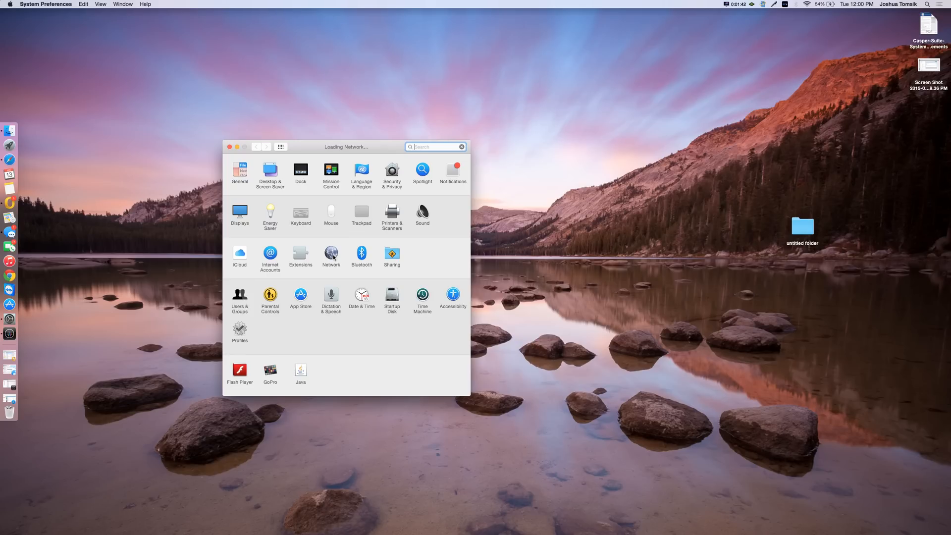
- Delete the Wi-Fi service from the Network pane, leaving the four other services
left_click(332, 257)
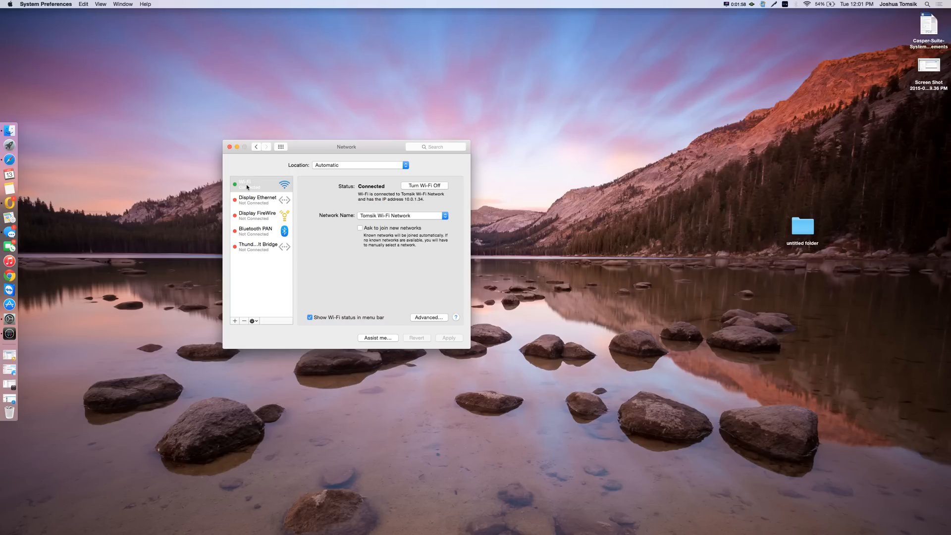
left_click(247, 184)
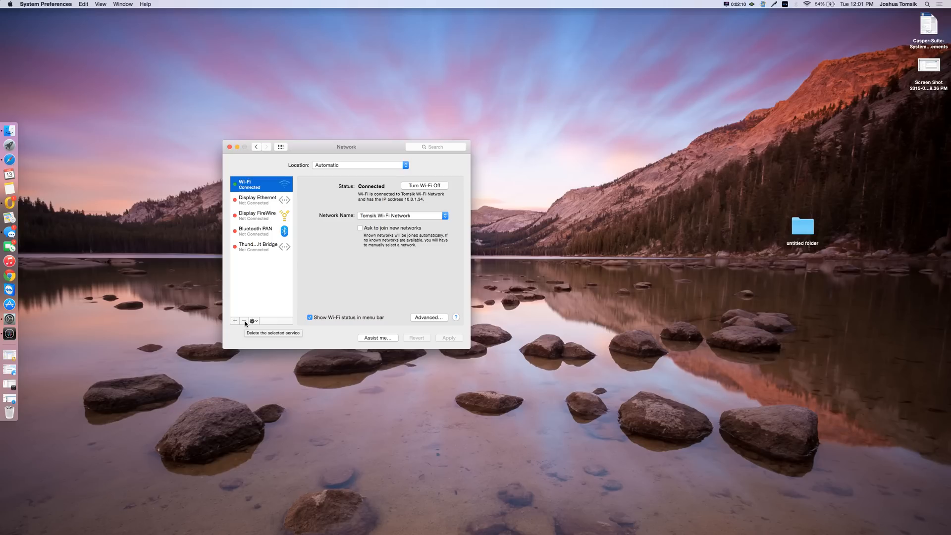
left_click(245, 321)
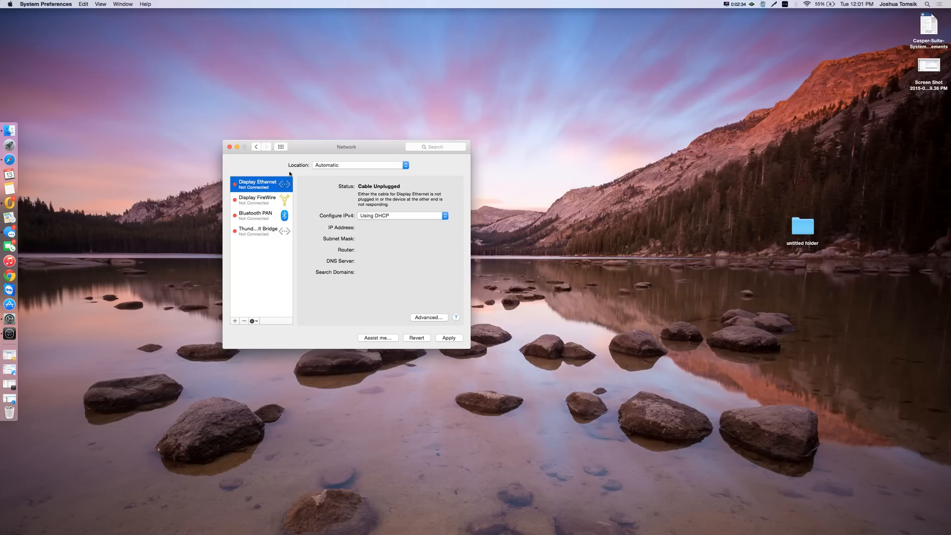
- Create a new Wi-Fi service and apply it, reconnecting to Tomsik Wi-Fi Network
left_click(235, 321)
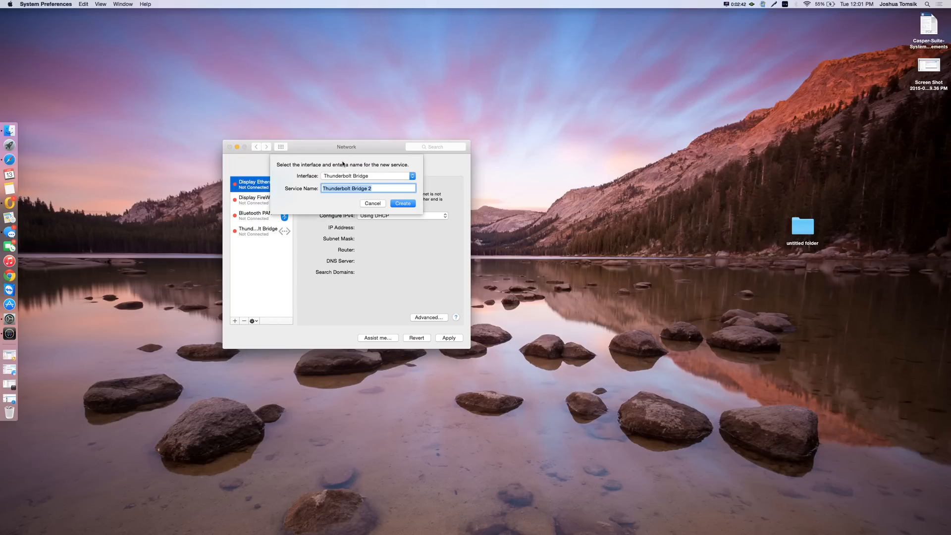
left_click(368, 176)
left_click(402, 204)
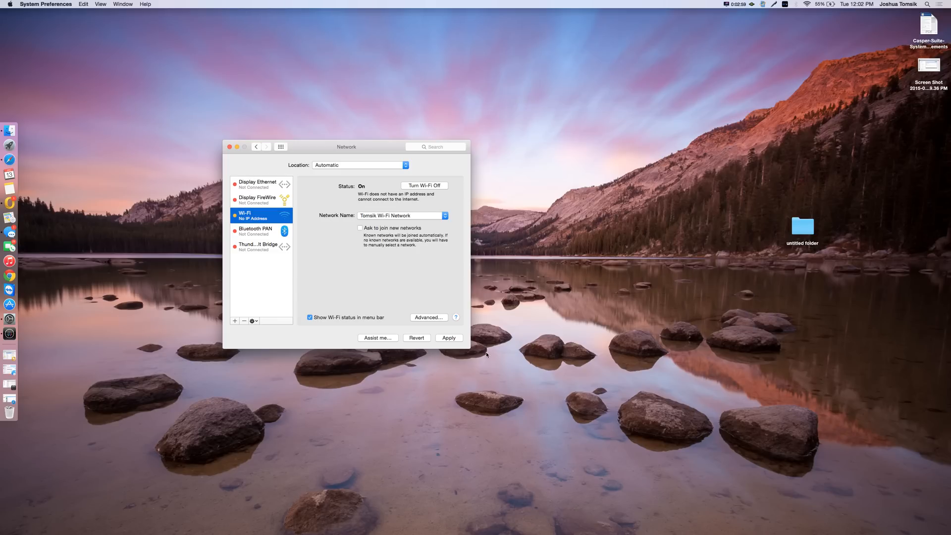
left_click(449, 337)
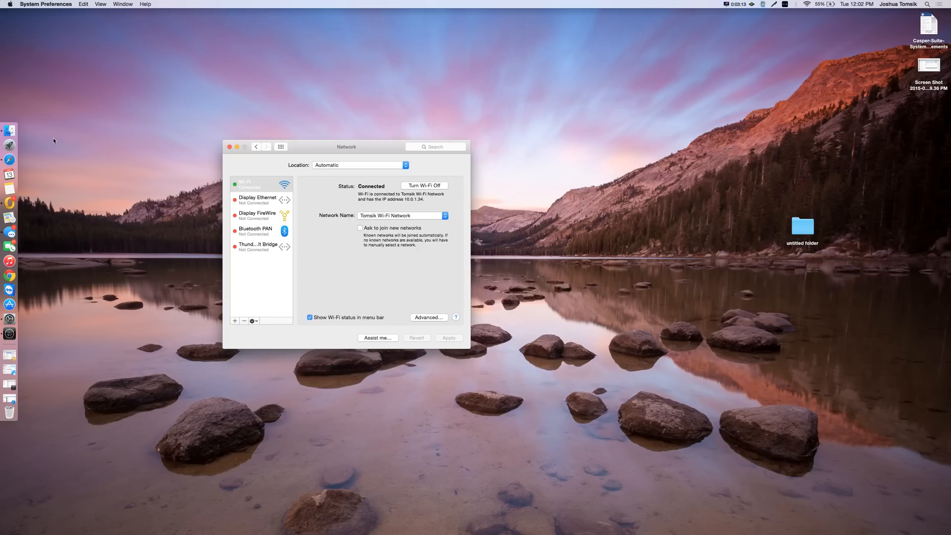
- Load the ESPN home page in a new Safari tab from the favorites bar
left_click(9, 159)
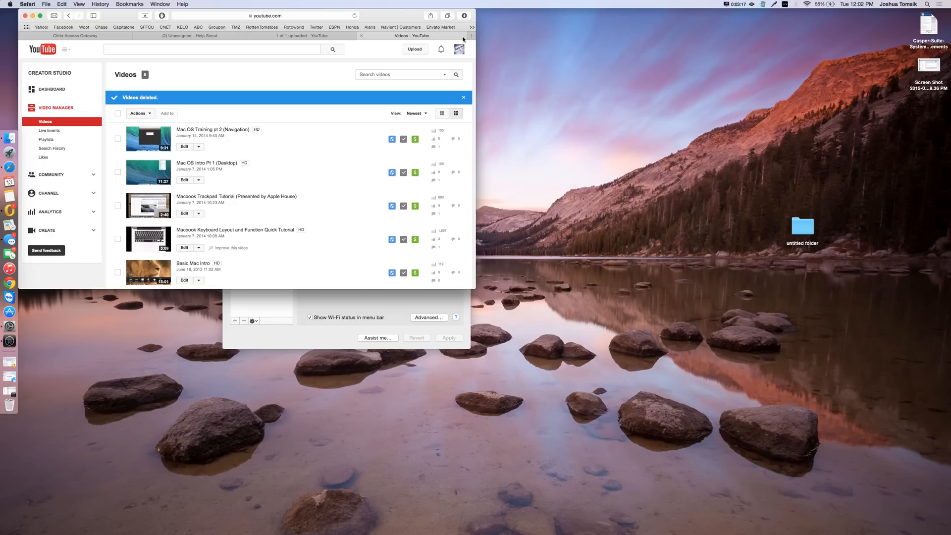
left_click(471, 37)
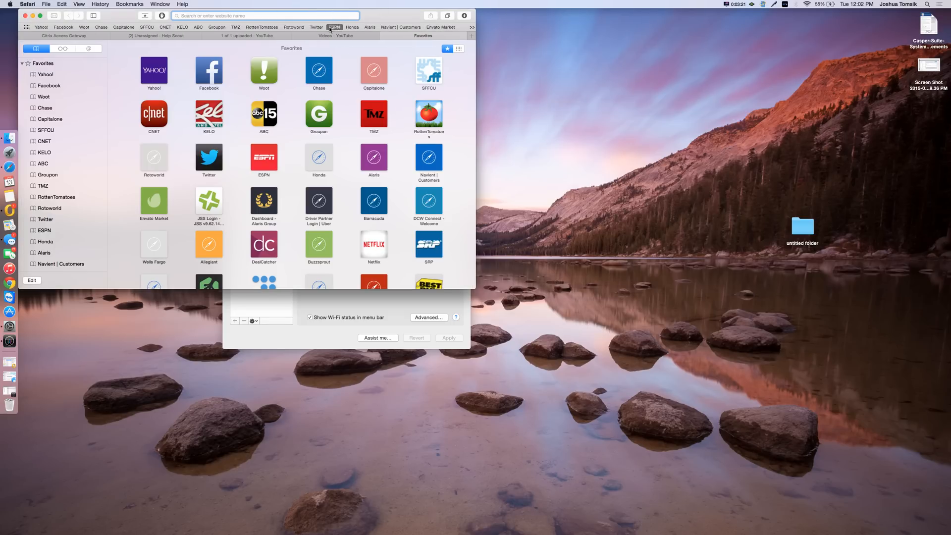
left_click(332, 27)
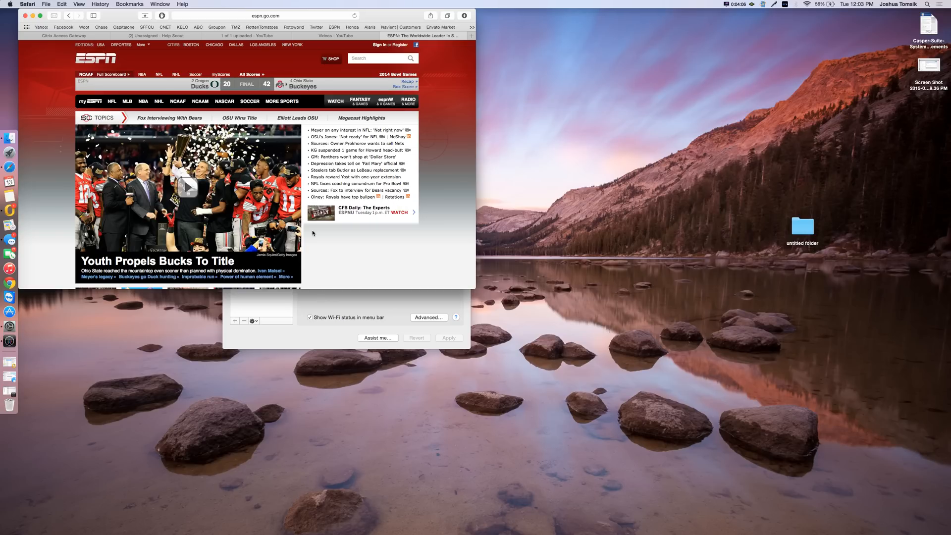
left_click(730, 3)
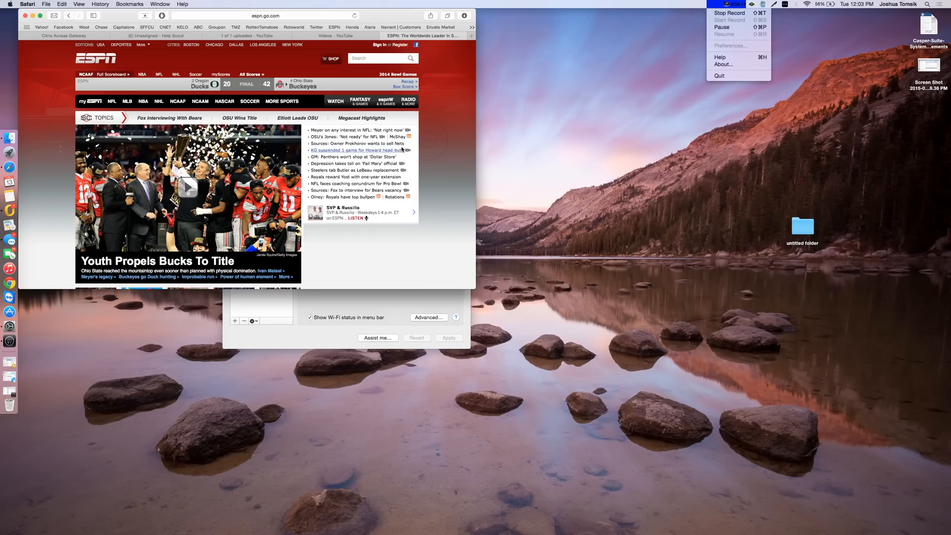
left_click(726, 36)
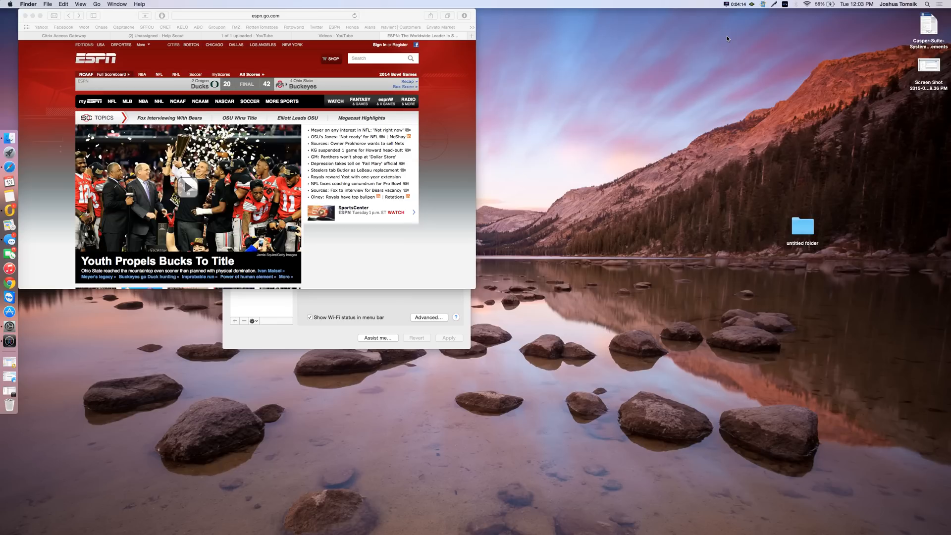